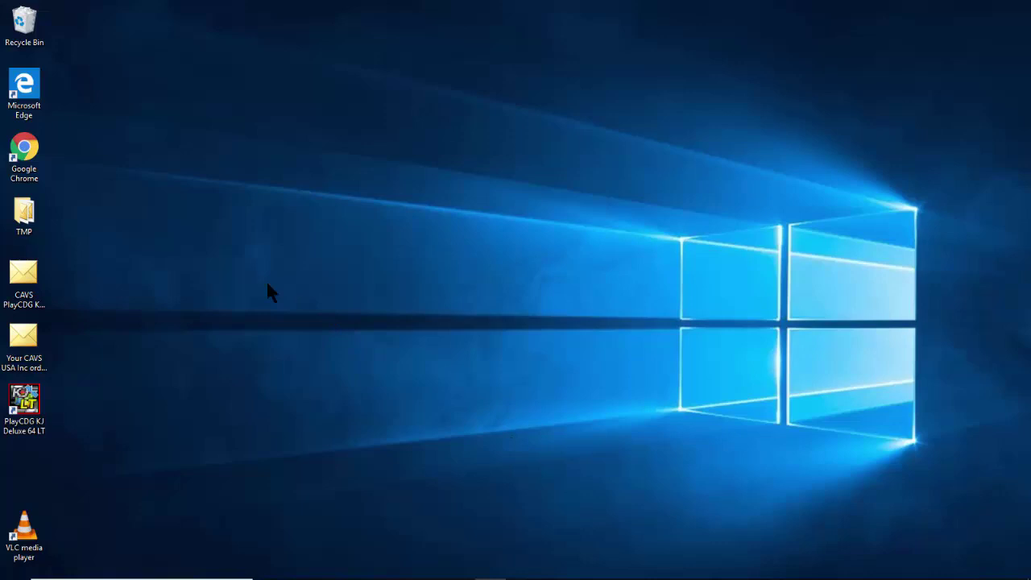
# - Open Google Chrome and search Google for "4k video downloader"
pyautogui.doubleClick(24, 149)
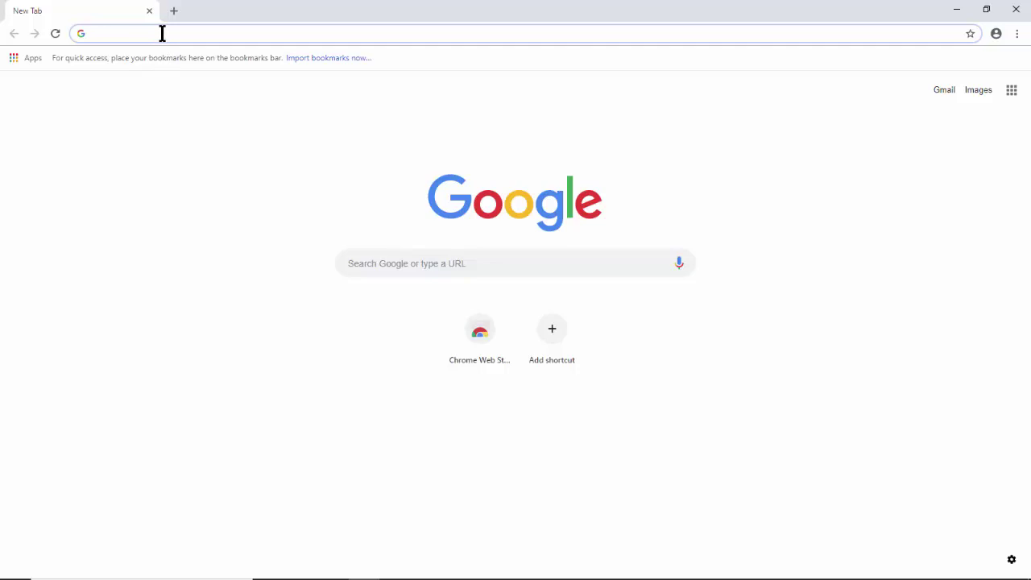
pyautogui.write('4k')
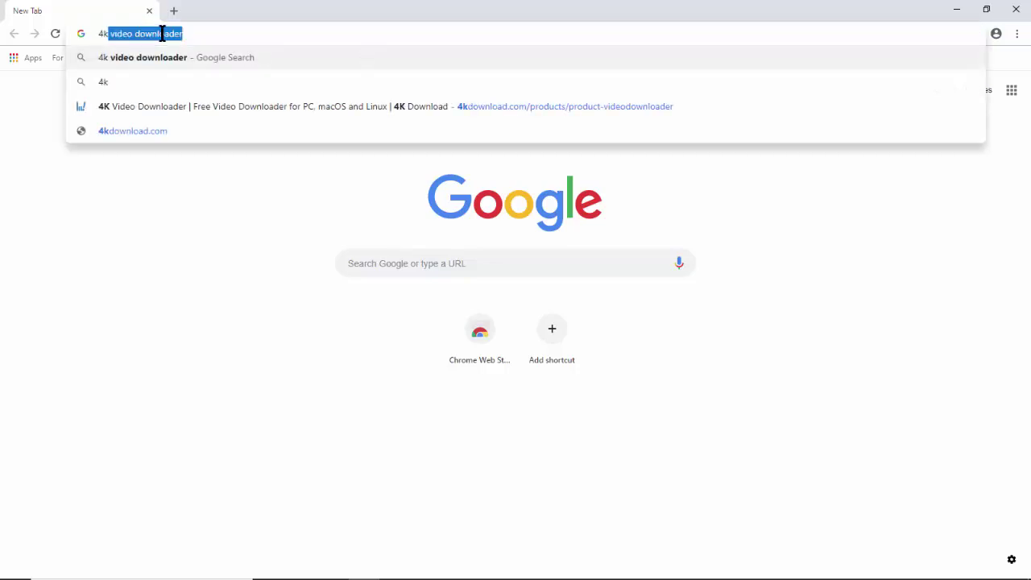
pyautogui.write('video')
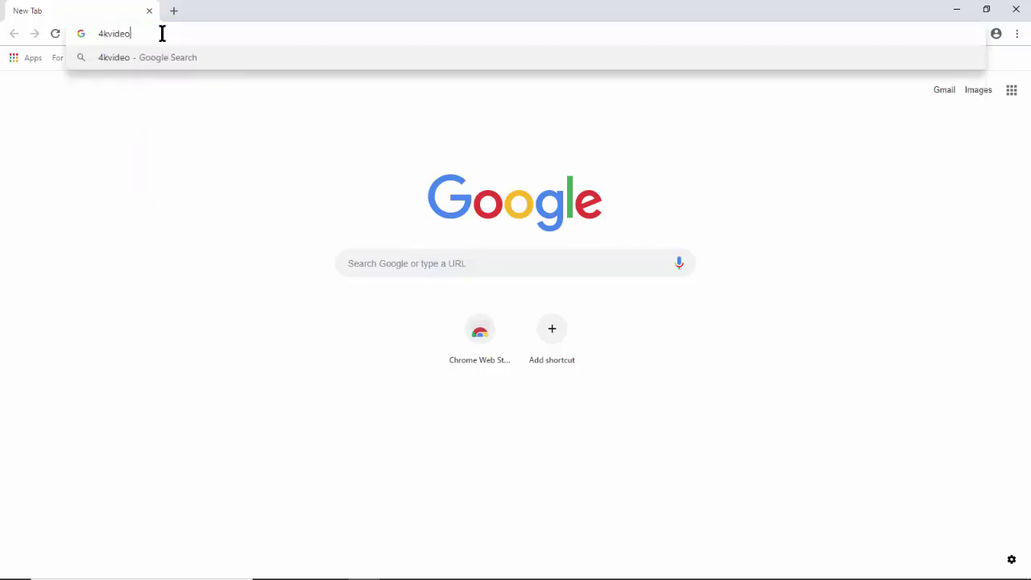
pyautogui.press('BackSpace')
pyautogui.press('BackSpace')
pyautogui.press('BackSpace')
pyautogui.press('BackSpace')
pyautogui.press('BackSpace')
pyautogui.write('v')
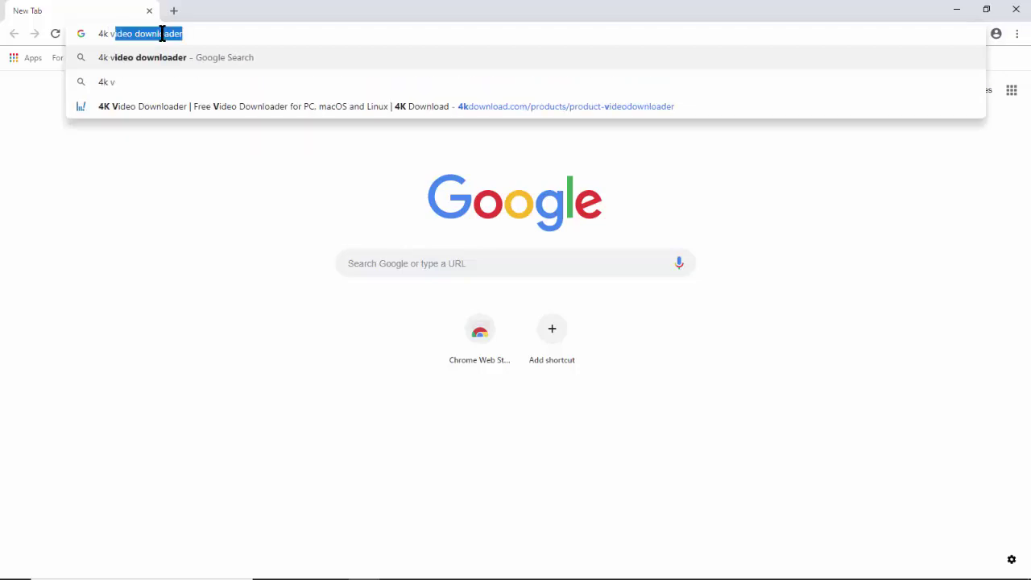
pyautogui.write('ideo downloa')
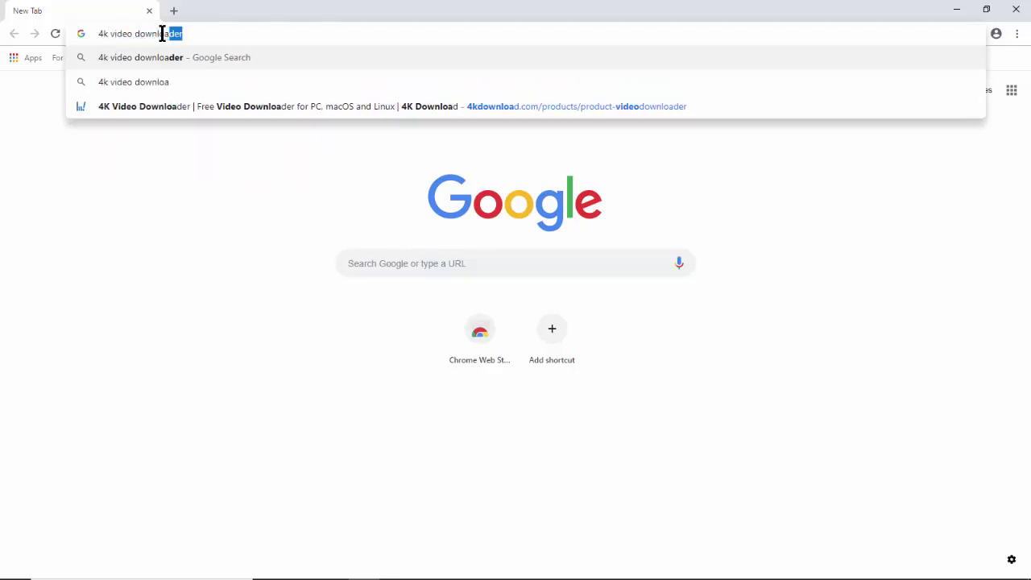
pyautogui.write('der')
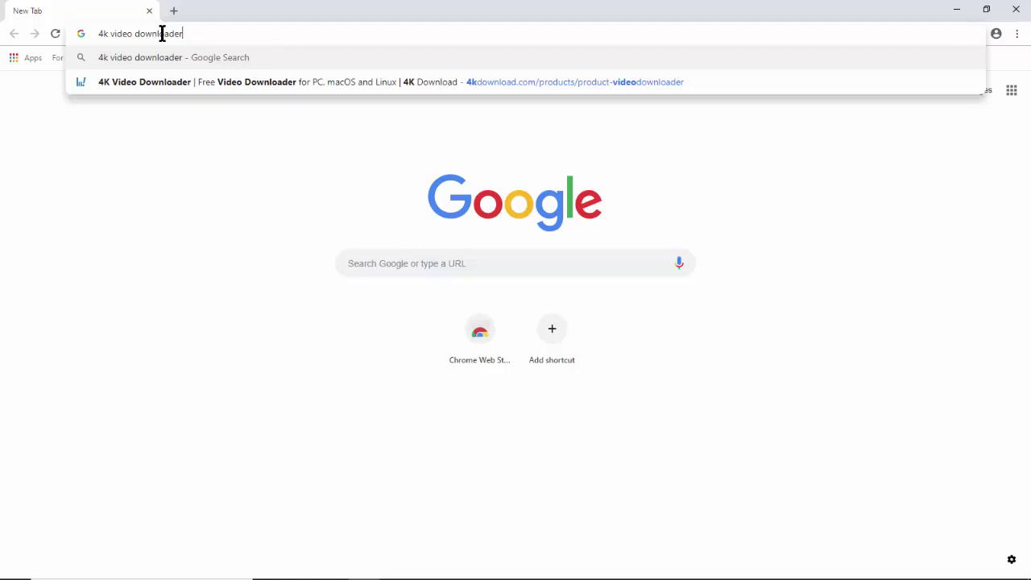
pyautogui.press('Return')
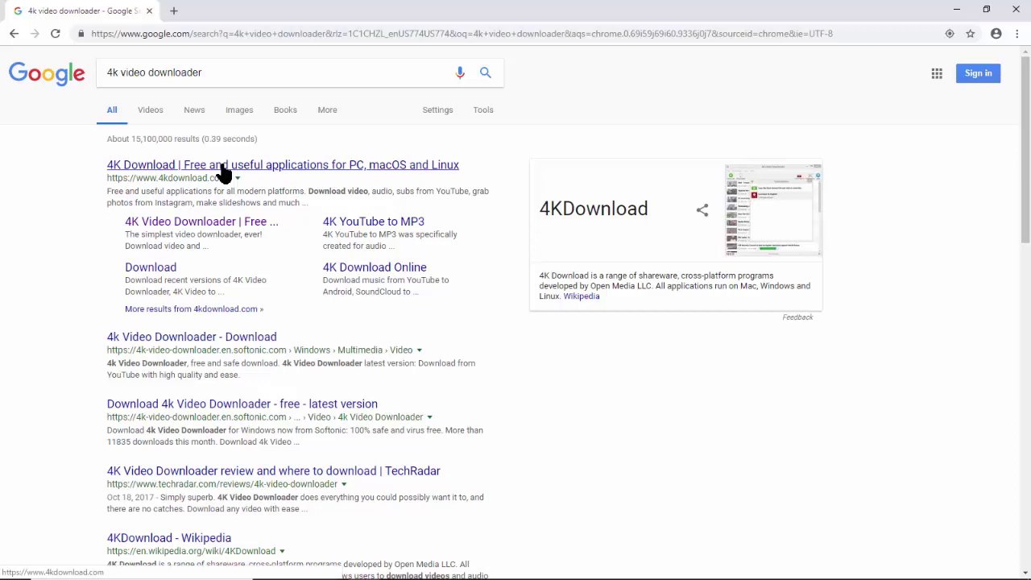
# - Download the 4K Video Downloader installer from the 4kdownload.com product page and launch its setup
pyautogui.click(196, 227)
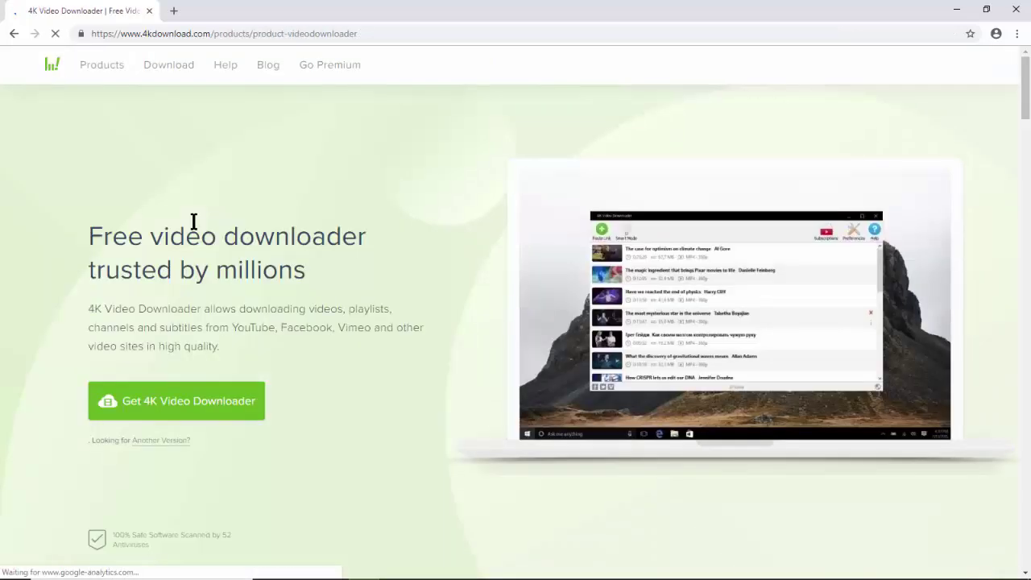
pyautogui.click(183, 408)
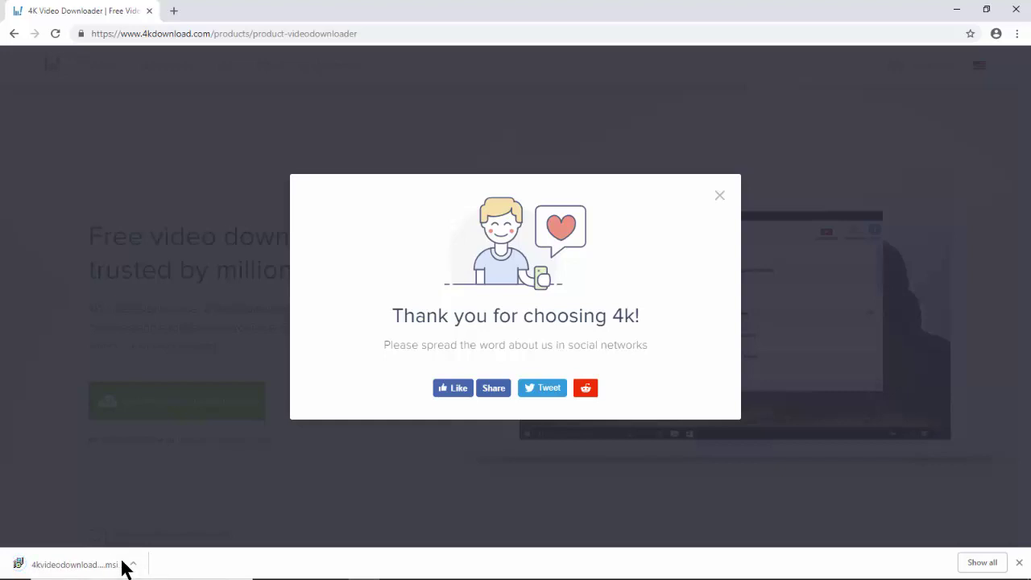
pyautogui.click(81, 564)
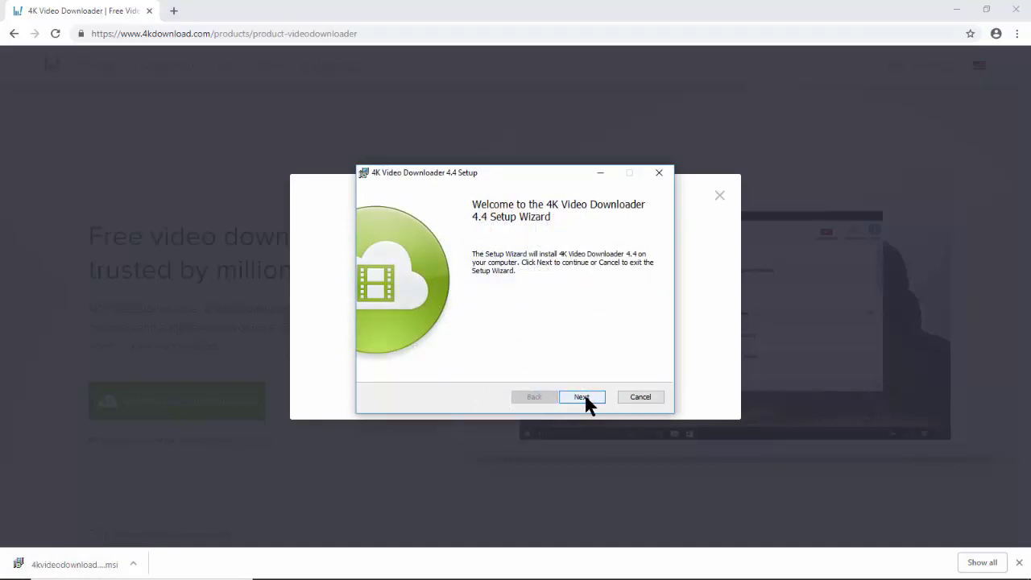
# - Install 4K Video Downloader 4.4 in the default folder, accepting the license terms and toggling the launch option before finishing
pyautogui.click(584, 398)
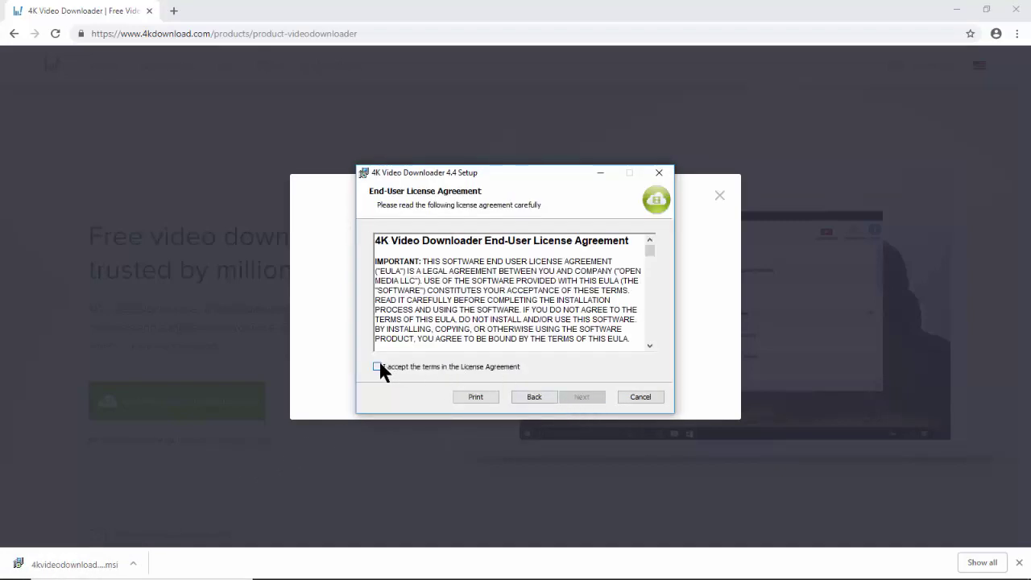
pyautogui.click(377, 366)
pyautogui.click(583, 397)
pyautogui.click(582, 397)
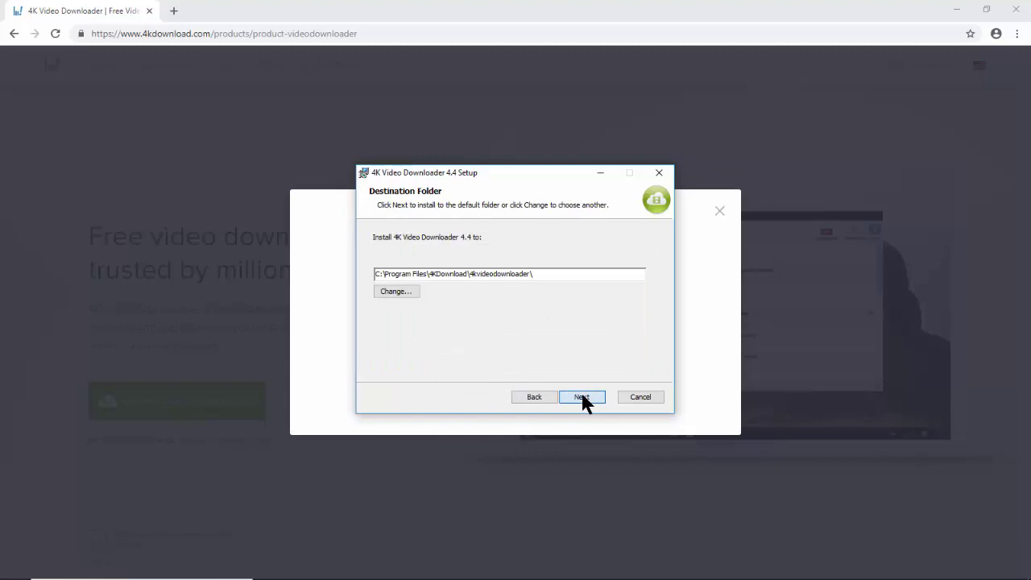
pyautogui.click(582, 396)
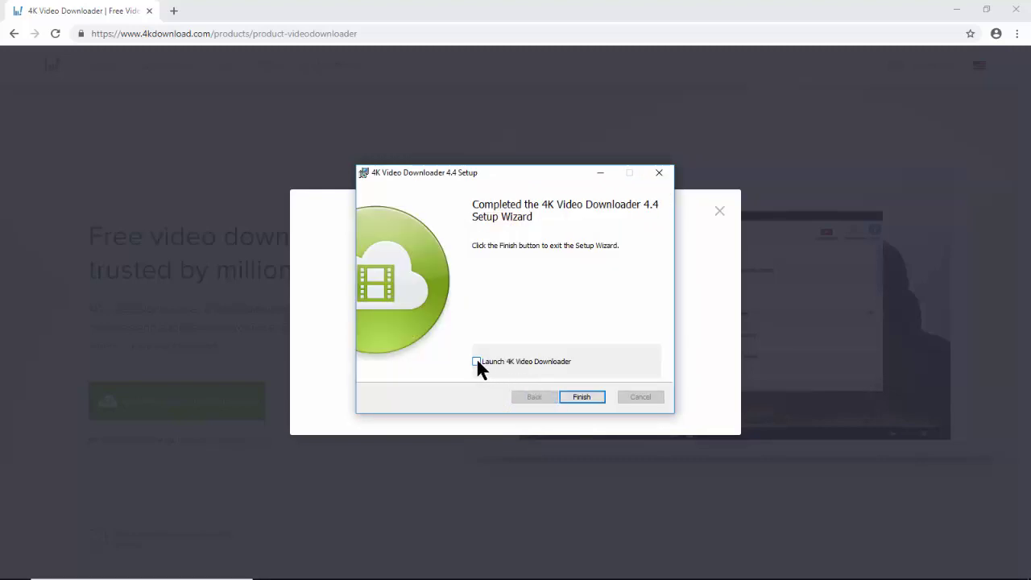
pyautogui.click(477, 361)
pyautogui.click(583, 395)
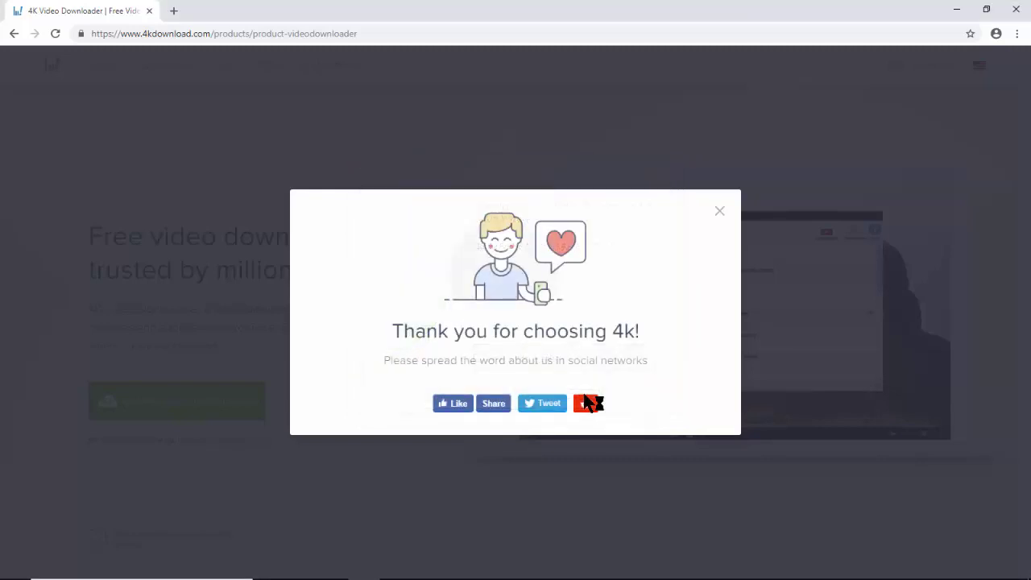
# - Dismiss the thank-you popup, return to the Google results and search for "karaoke elvis presley jailhouse rock"
pyautogui.click(720, 214)
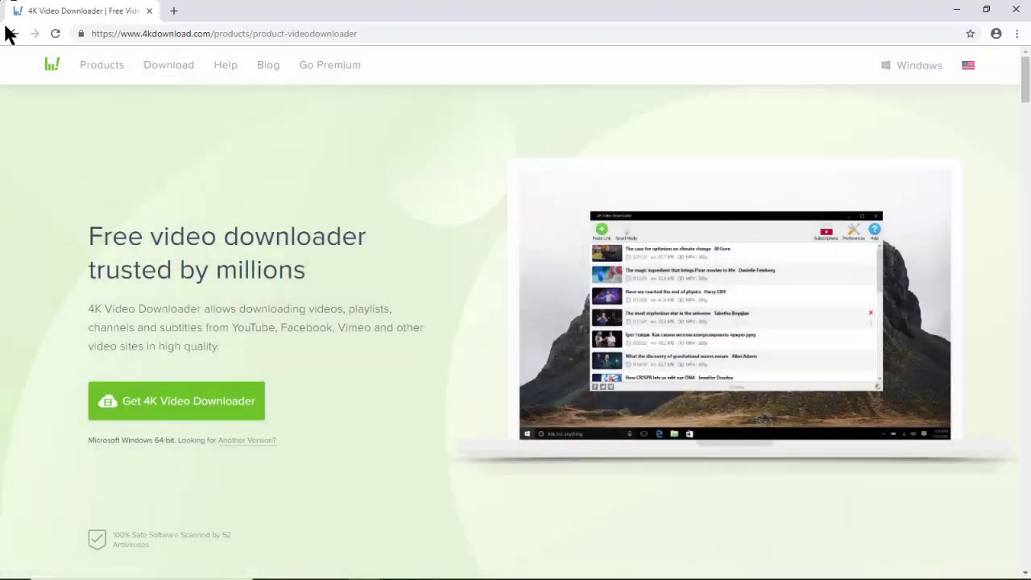
pyautogui.click(14, 34)
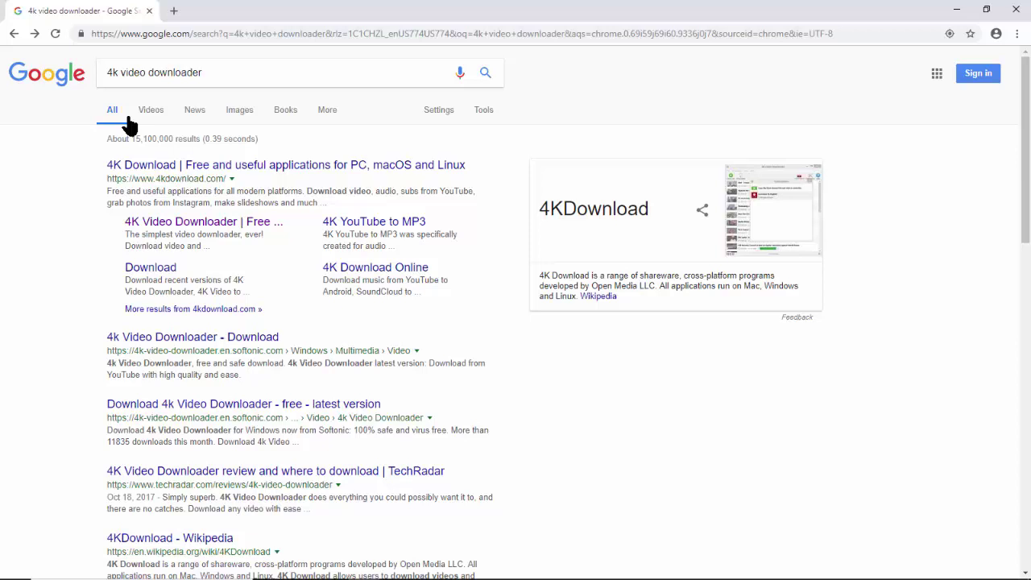
pyautogui.moveTo(207, 71); pyautogui.dragTo(109, 68)
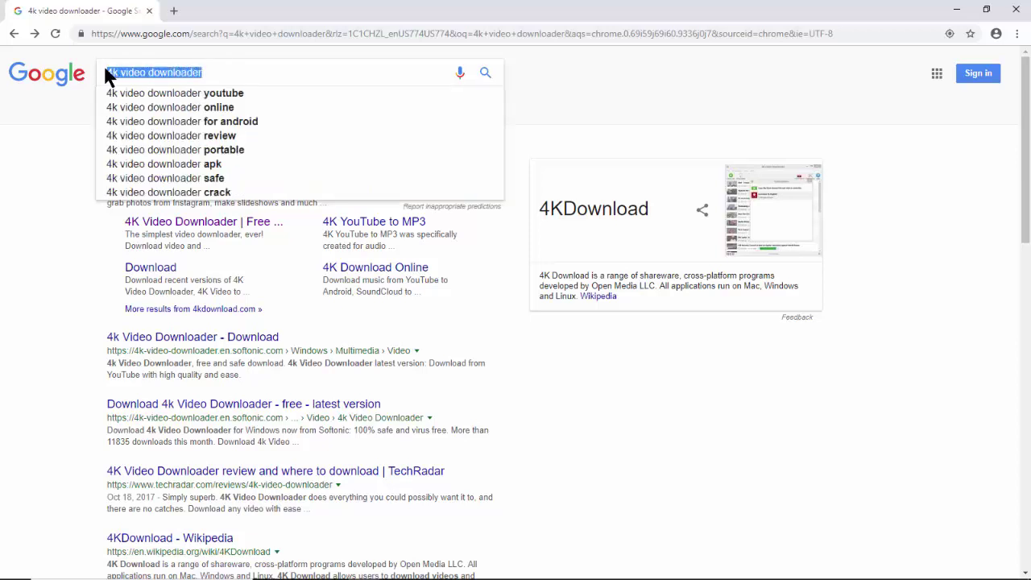
pyautogui.write('karaoke ')
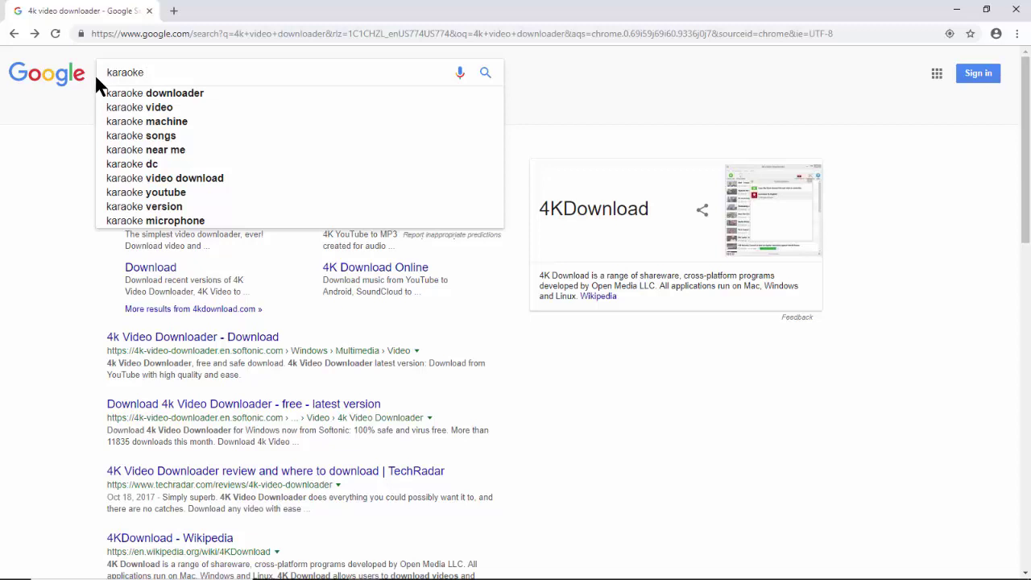
pyautogui.write('elvis ')
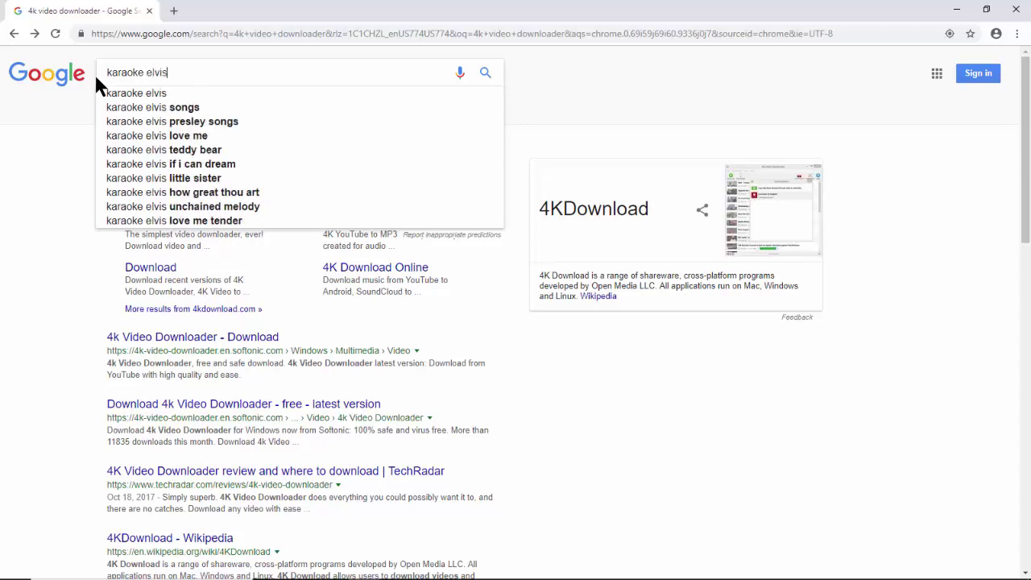
pyautogui.write('presley ')
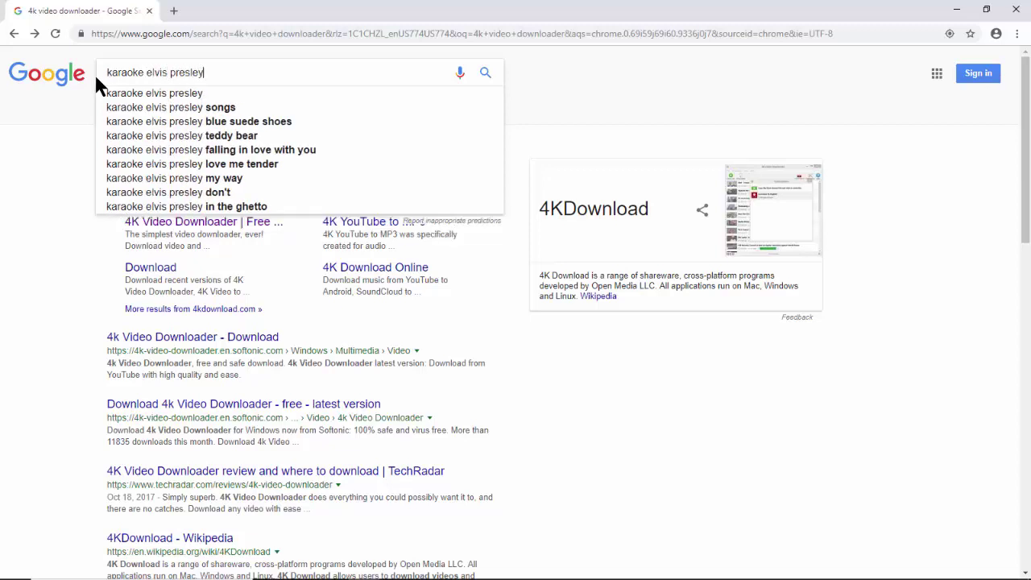
pyautogui.write('jailhou')
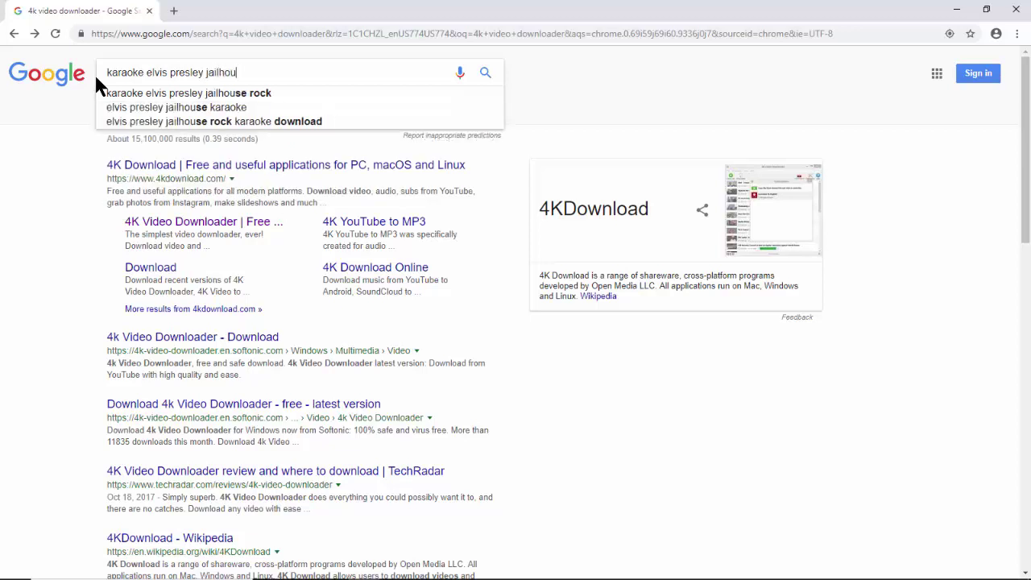
pyautogui.write('se rock')
pyautogui.press('Return')
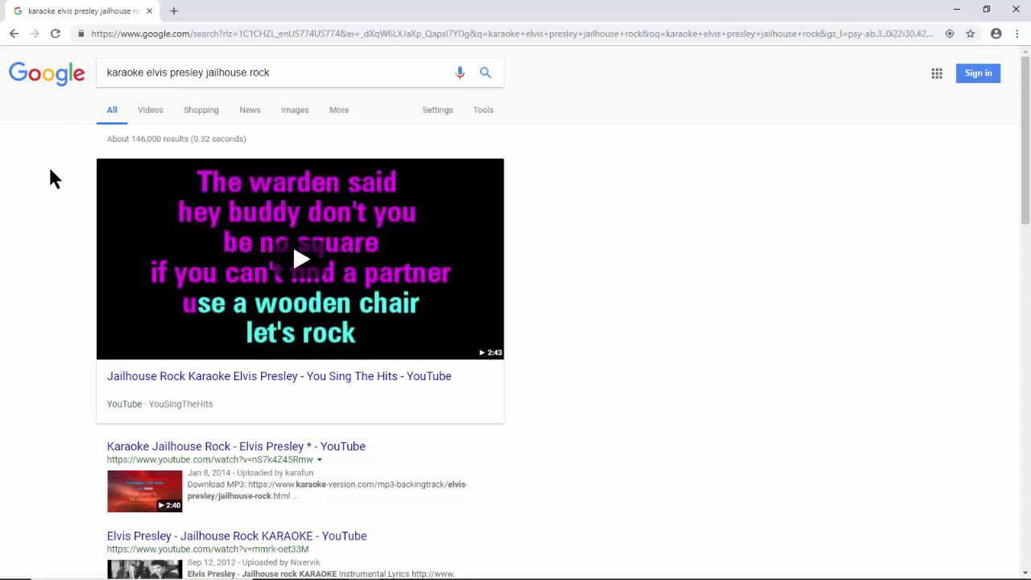
# - Copy the link of the featured Jailhouse Rock karaoke video and paste it into 4K Video Downloader
pyautogui.rightClick(227, 196)
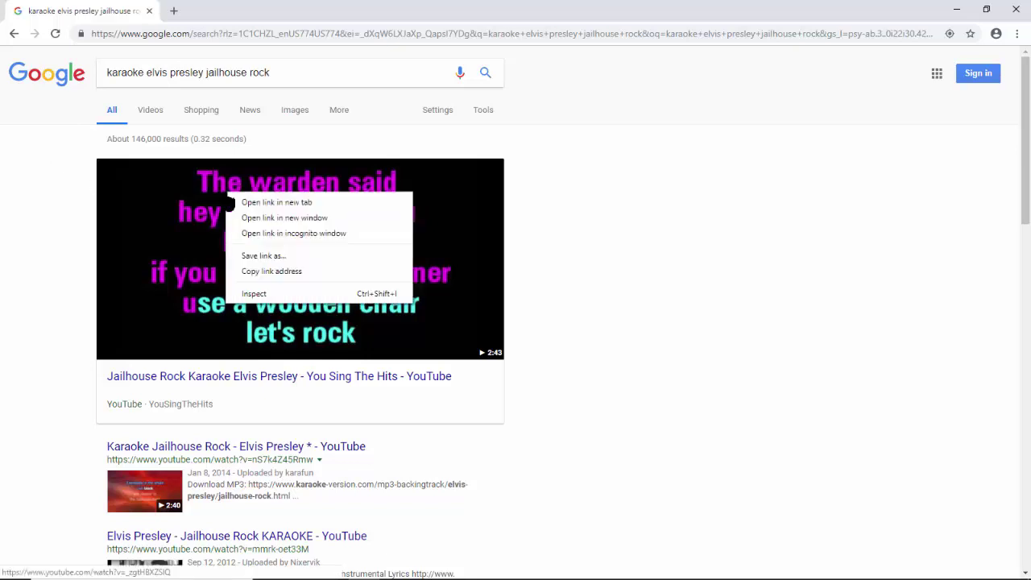
pyautogui.click(264, 271)
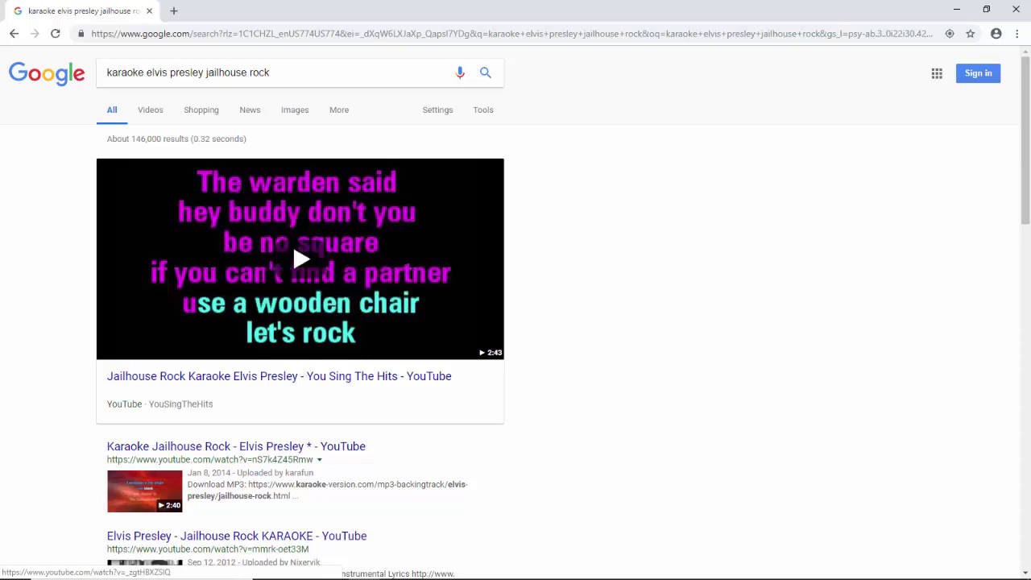
pyautogui.moveTo(442, 577)
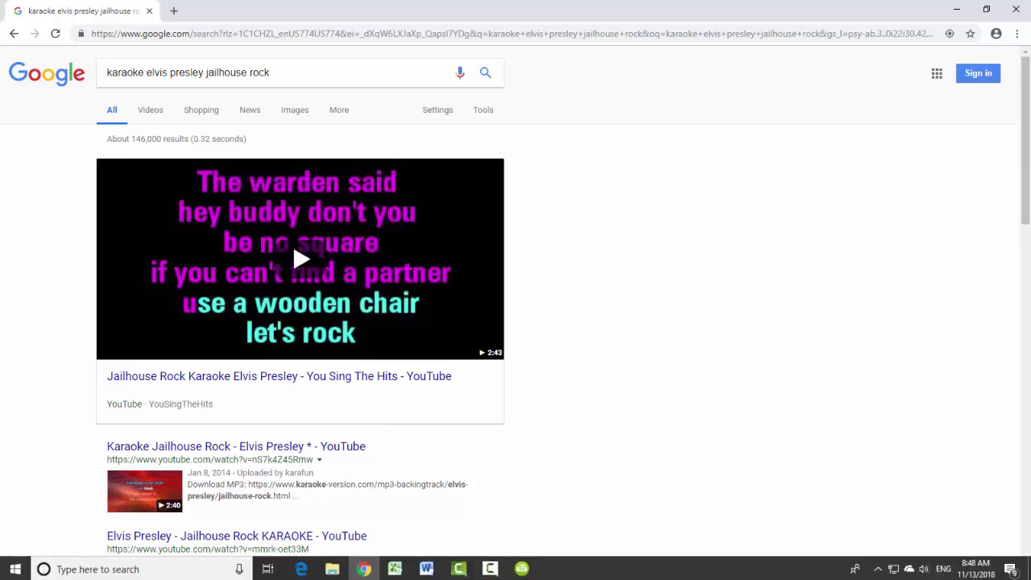
pyautogui.click(523, 569)
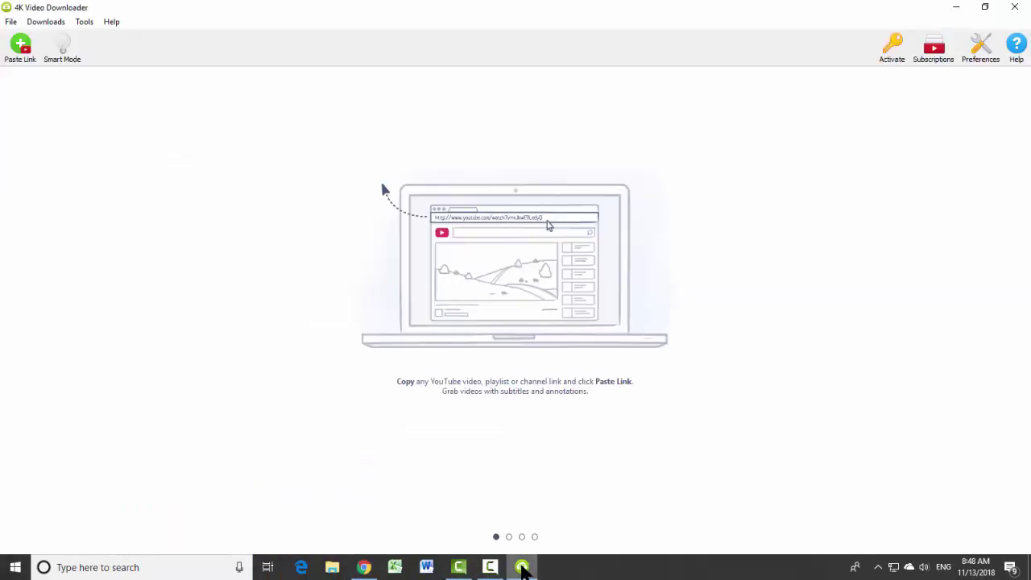
pyautogui.click(22, 46)
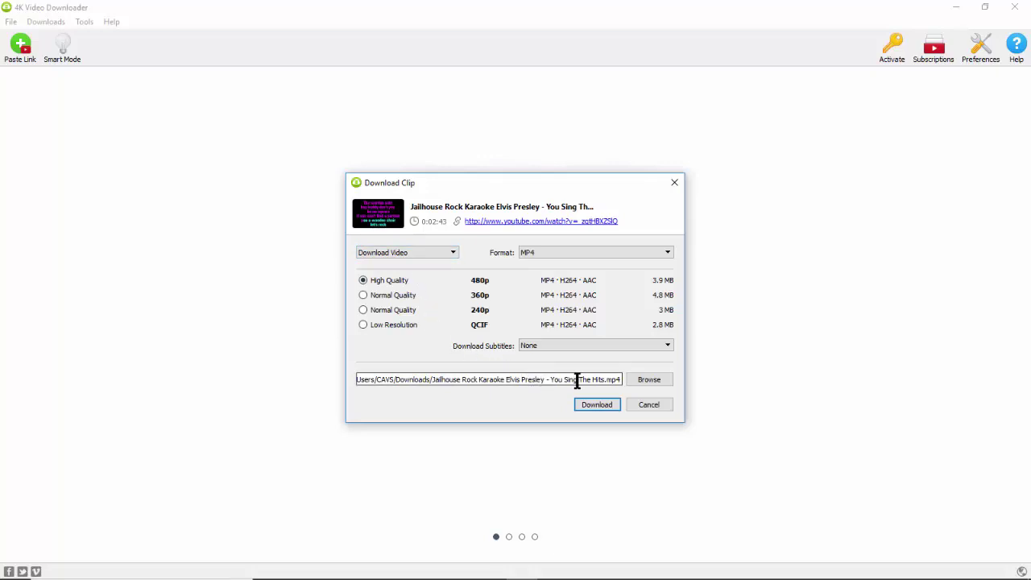
# - Save the clip to the Downloads folder under its suggested name and download it as a 480p MP4
pyautogui.click(642, 379)
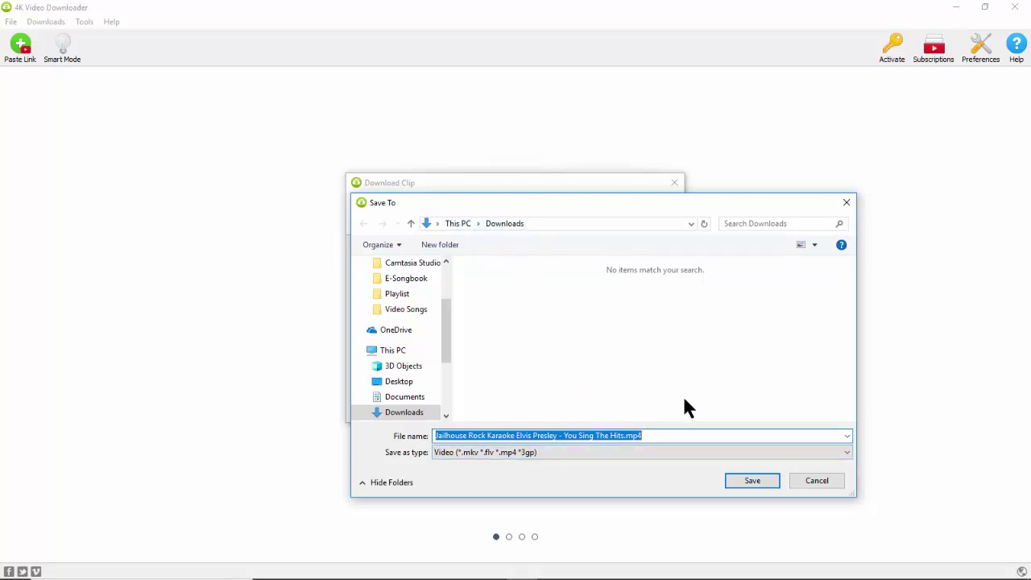
pyautogui.click(738, 476)
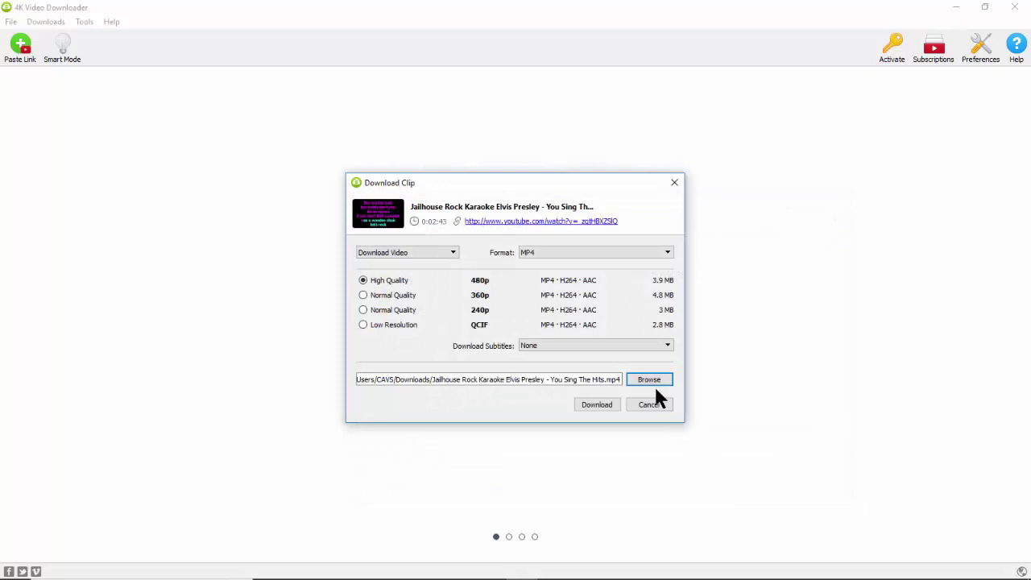
pyautogui.click(609, 408)
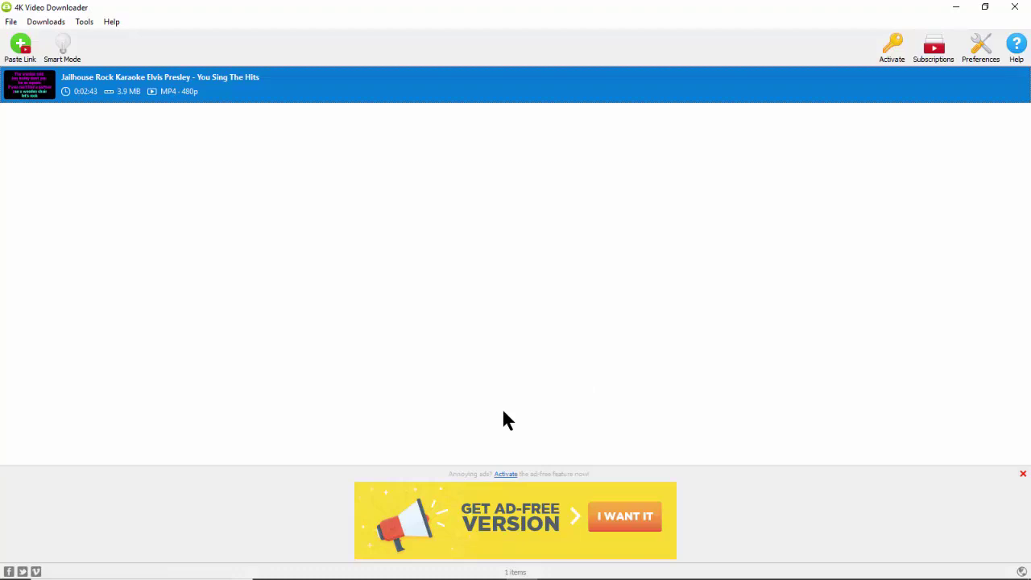
# - Switch to Chrome and copy the link address of the "Karaoke Jailhouse Rock - Elvis Presley *" YouTube result
pyautogui.moveTo(464, 576)
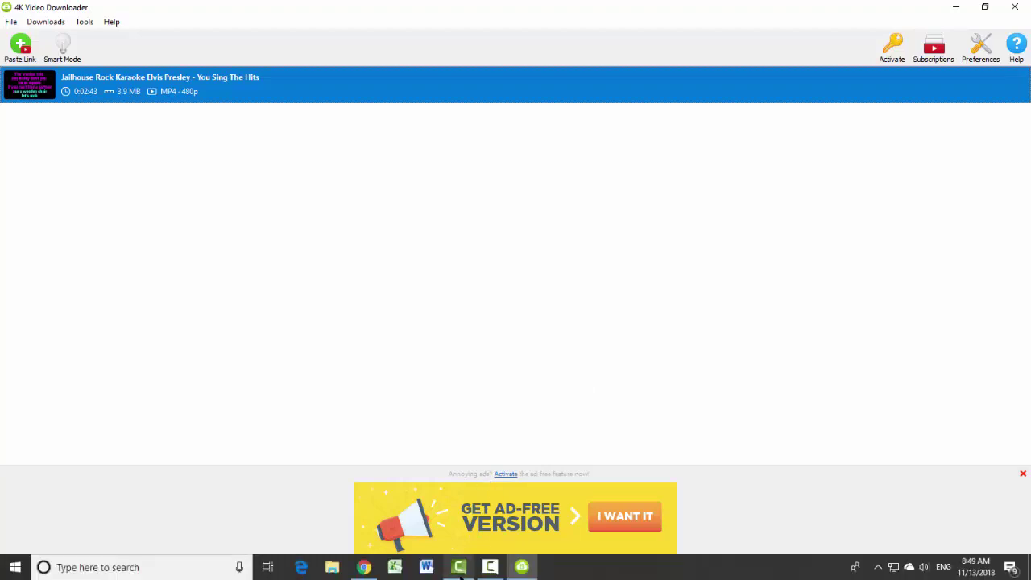
pyautogui.click(364, 567)
pyautogui.scroll(-3, 589, 293)
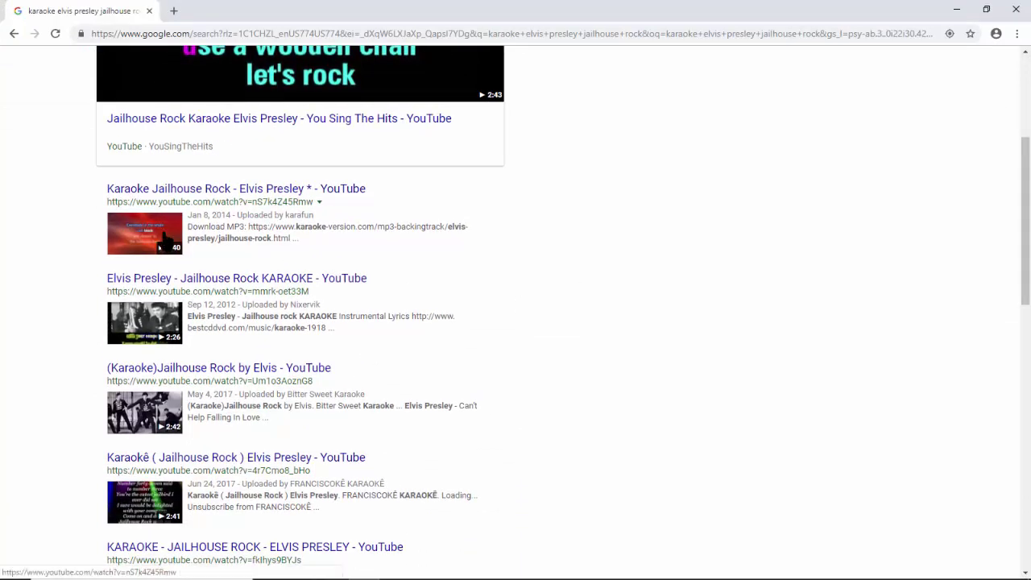
pyautogui.rightClick(165, 234)
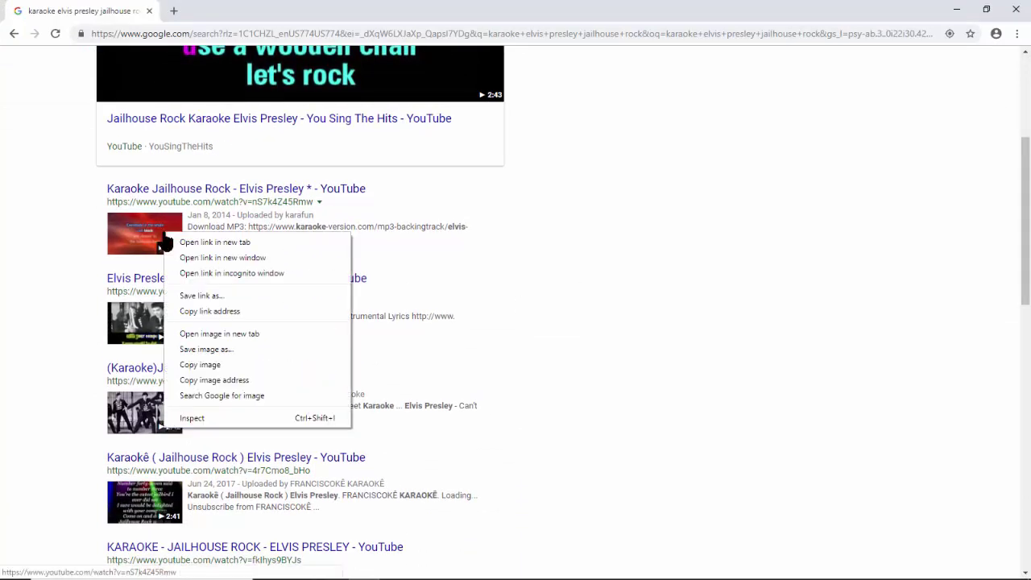
pyautogui.click(201, 310)
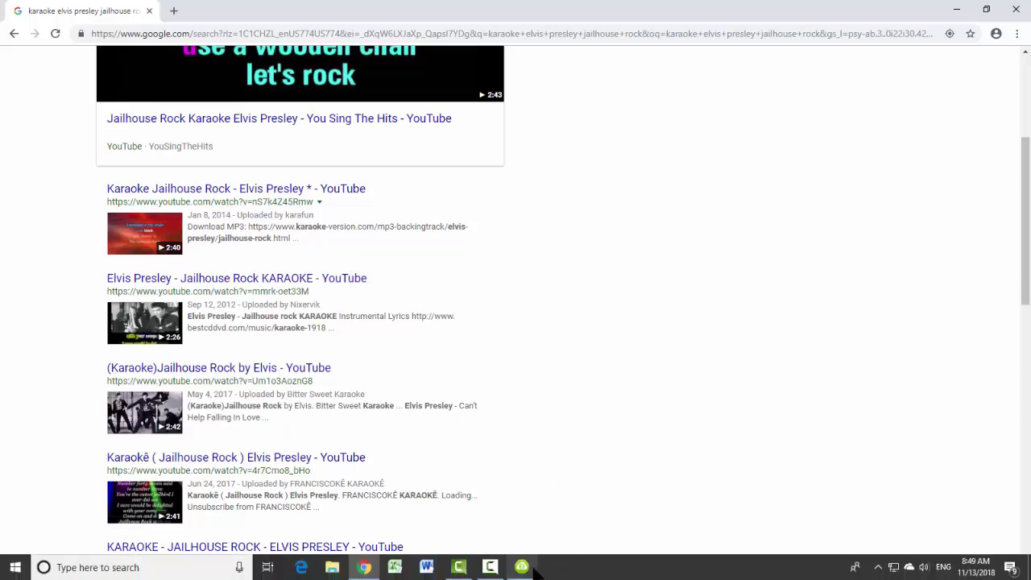
# - Switch to 4K Video Downloader, paste the copied link and download the clip as a High Definition 720p MP4
pyautogui.click(522, 567)
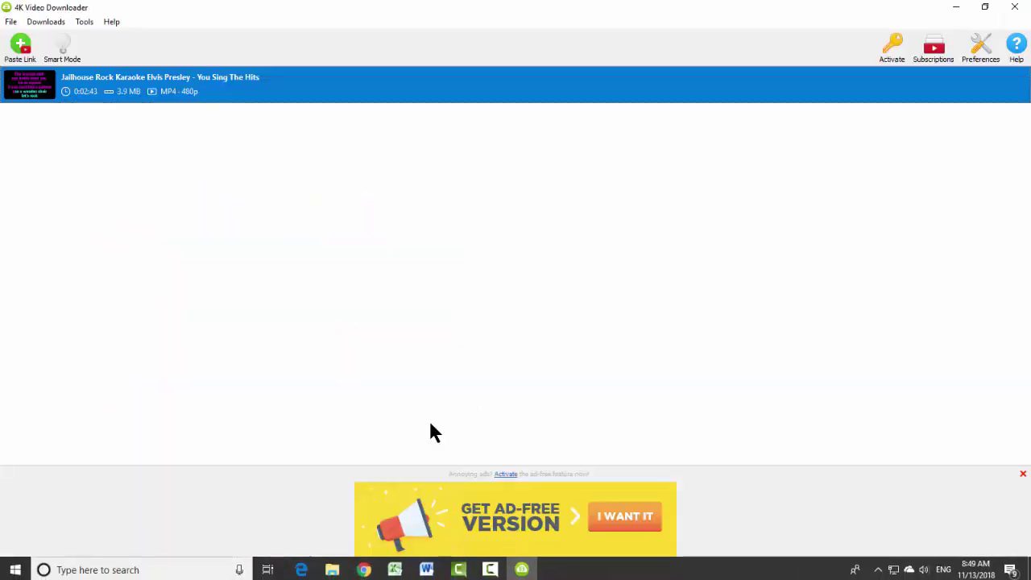
pyautogui.click(22, 52)
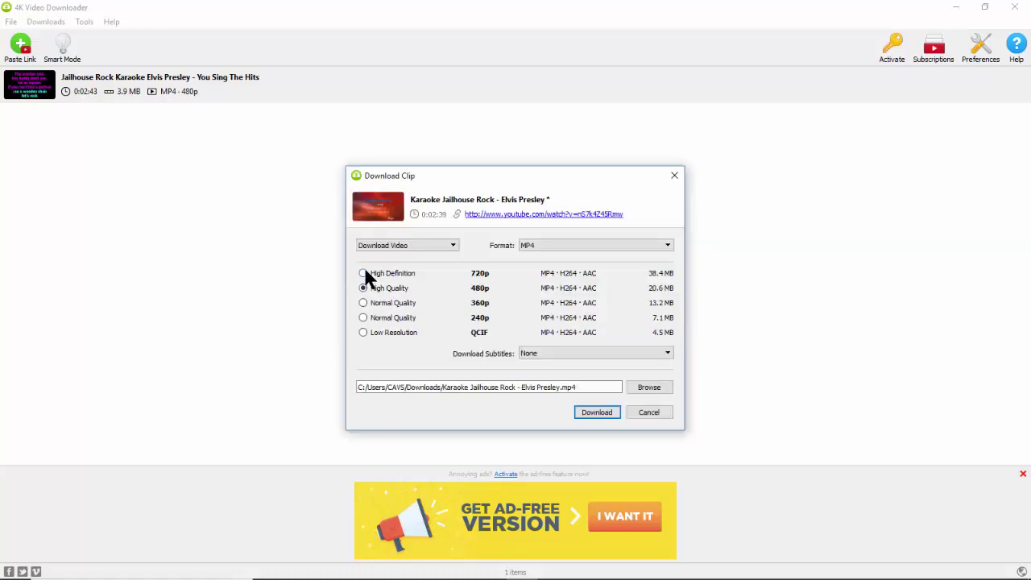
pyautogui.click(364, 272)
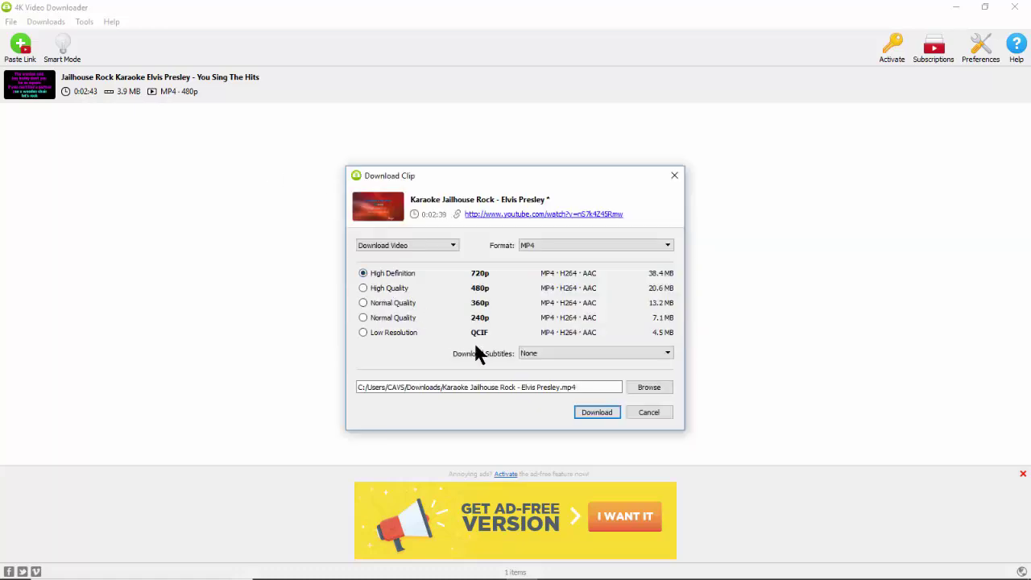
pyautogui.click(594, 411)
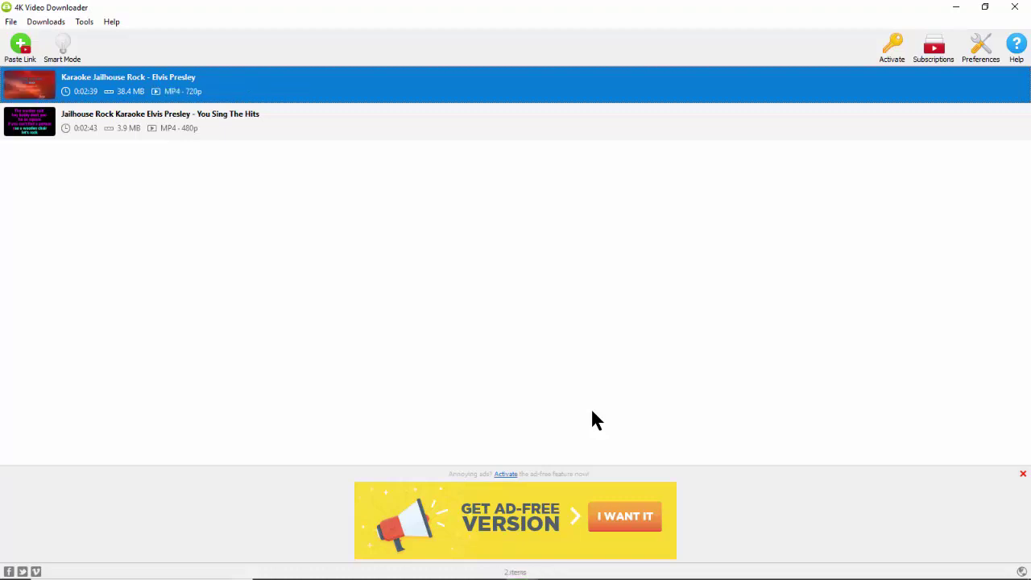
# - Open the Downloads folder in File Explorer and select both downloaded Jailhouse Rock MP4 files
pyautogui.click(332, 567)
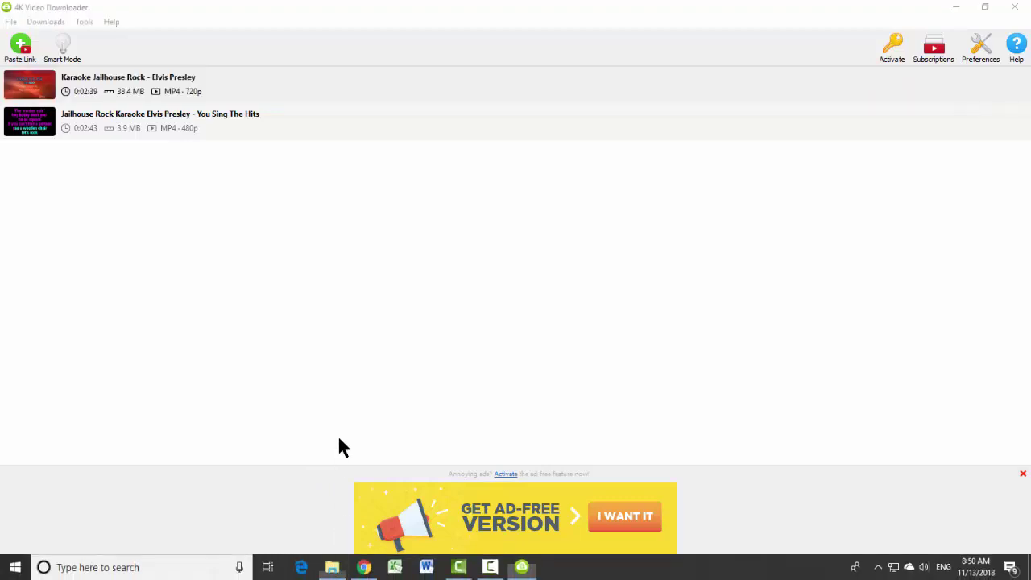
pyautogui.click(52, 165)
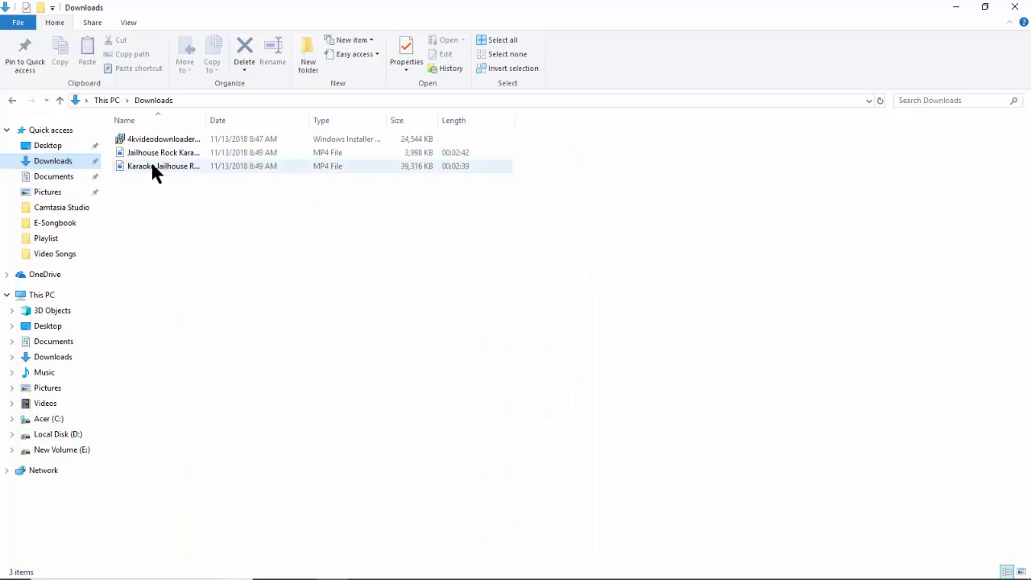
pyautogui.click(157, 155)
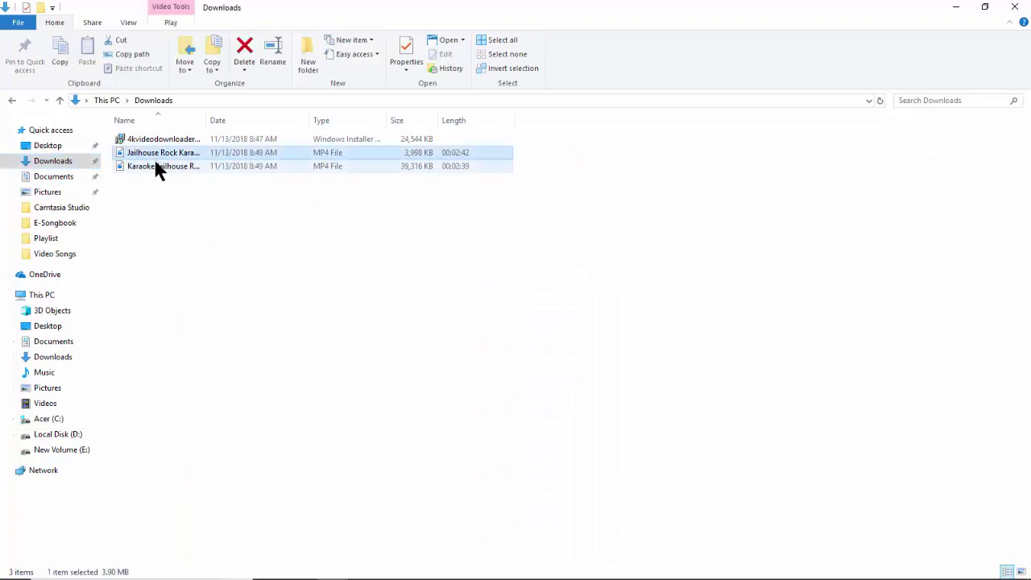
pyautogui.keyDown('ctrl'); pyautogui.click(154, 162); pyautogui.keyUp('ctrl')
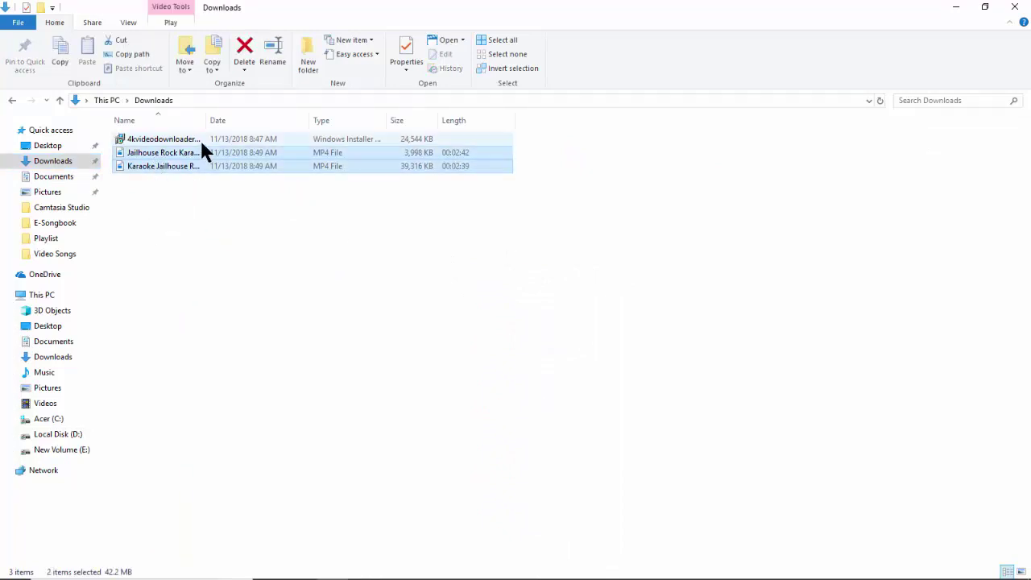